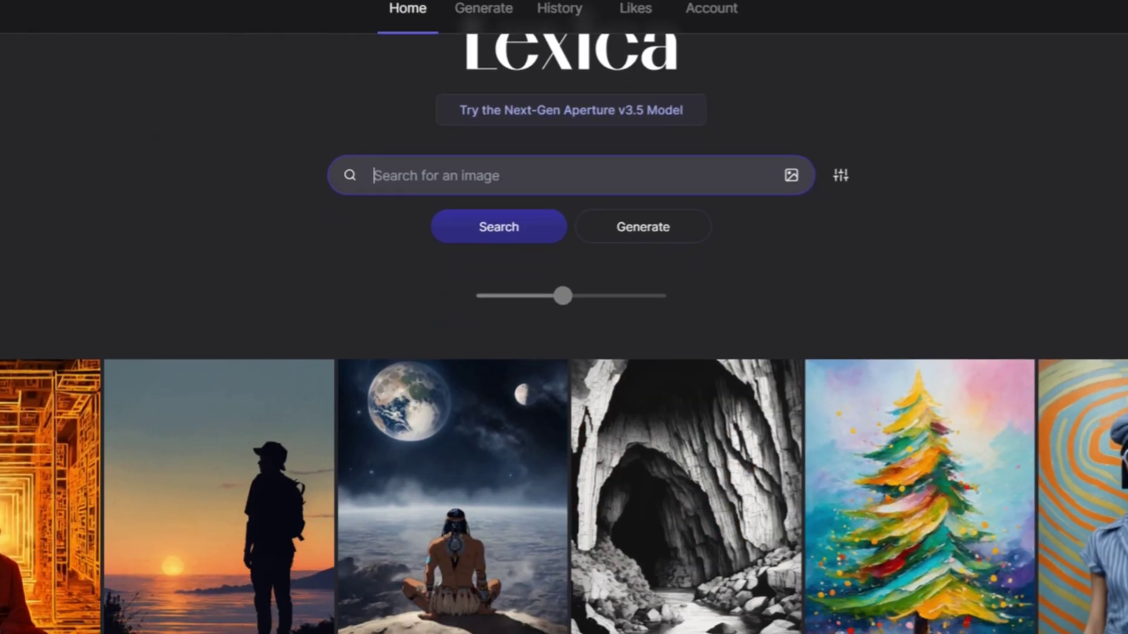
- Launch Fooocus with the anime preset by running run_anime.bat from its install folder
{"action": "scroll", "coordinate": [564, 329], "scroll_direction": "down", "scroll_amount": 9}
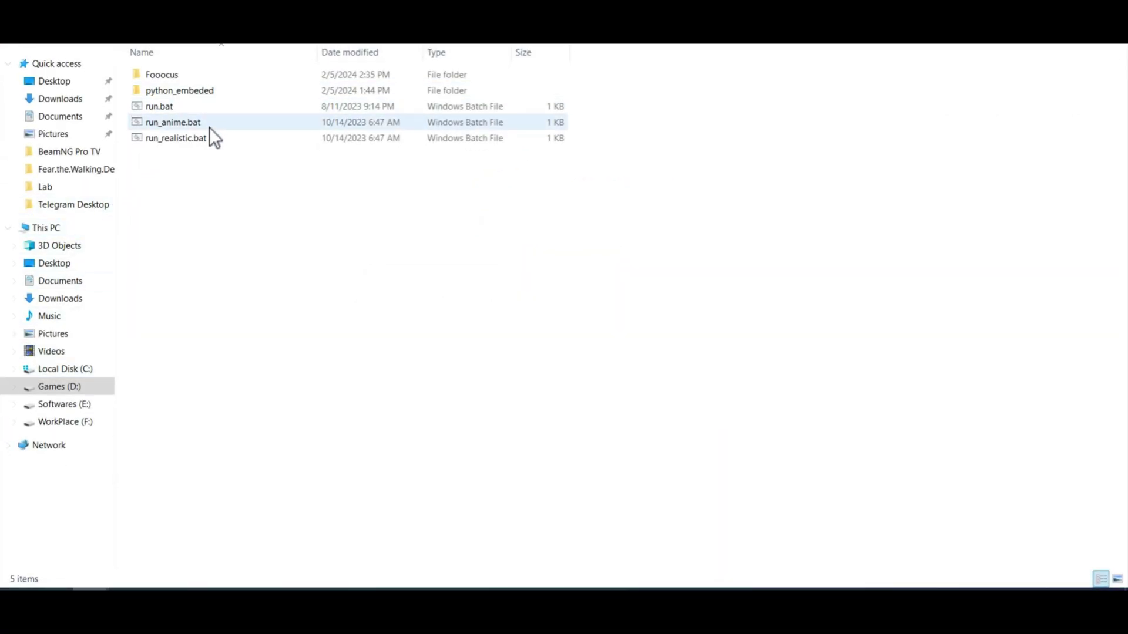
{"action": "double_click", "coordinate": [209, 124]}
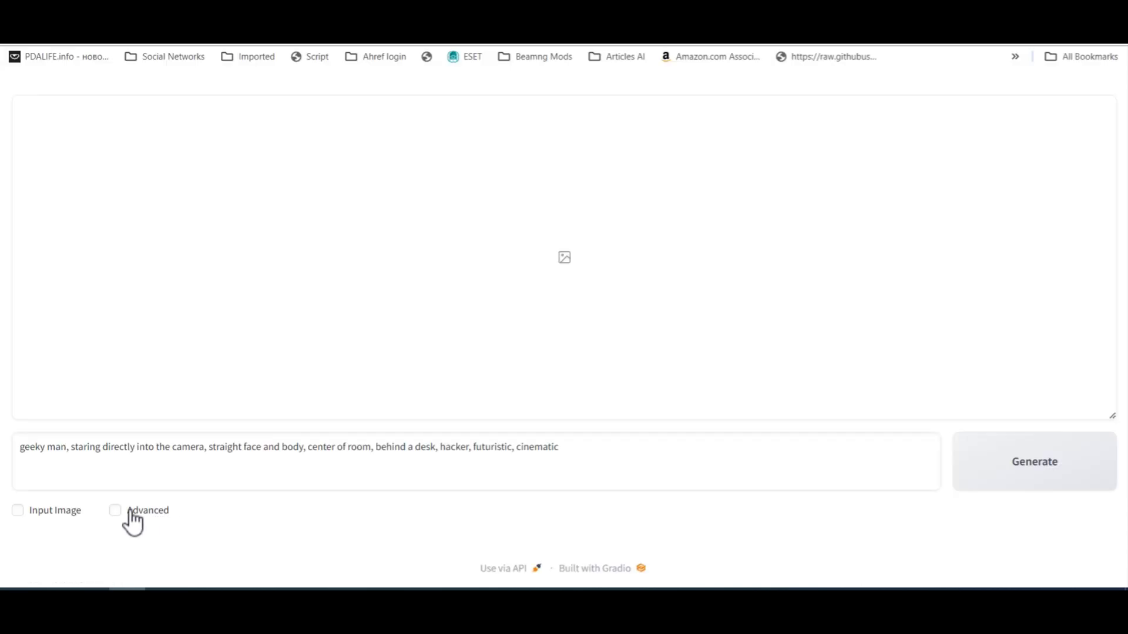
- In Fooocus's advanced settings, choose the 1088×960 aspect ratio and 6 images
{"action": "left_click", "coordinate": [115, 510]}
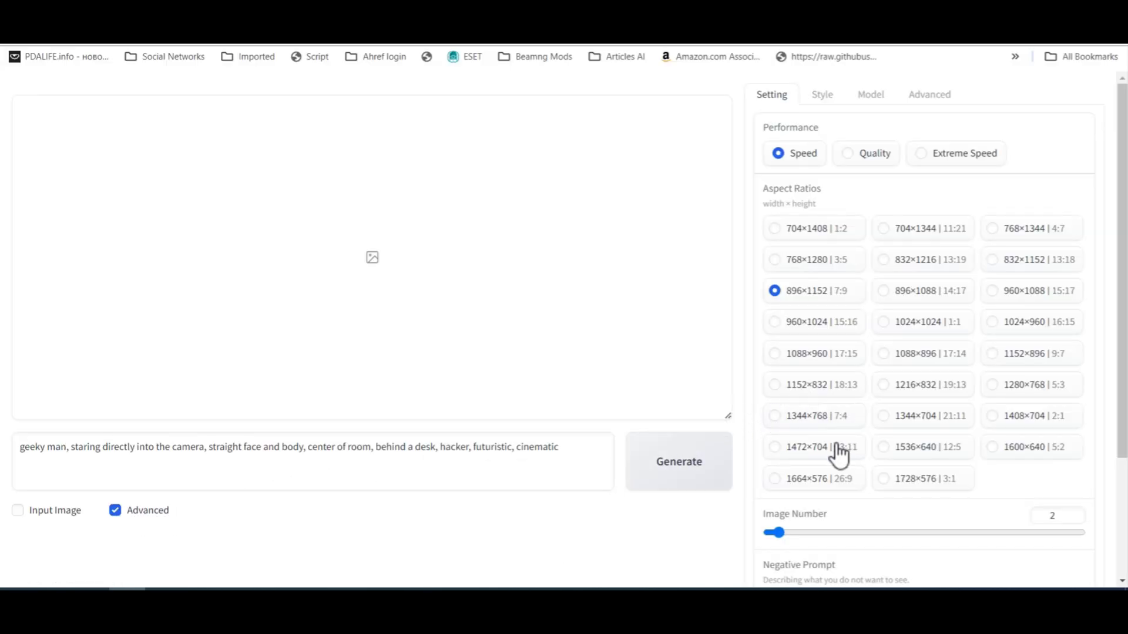
{"action": "left_click", "coordinate": [785, 481]}
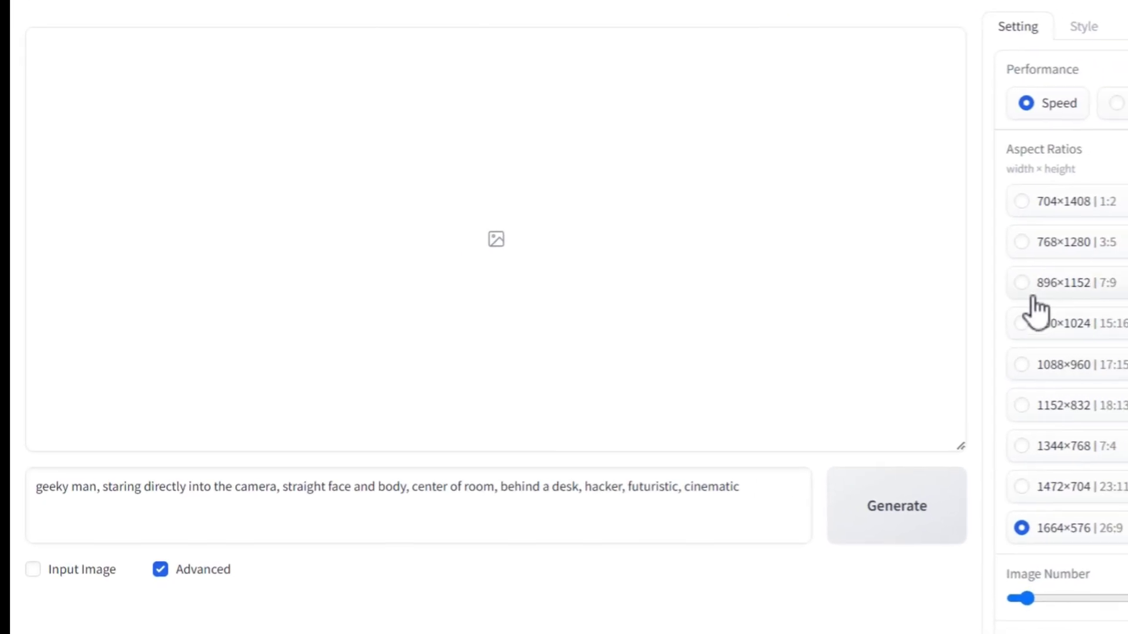
{"action": "left_click", "coordinate": [960, 324]}
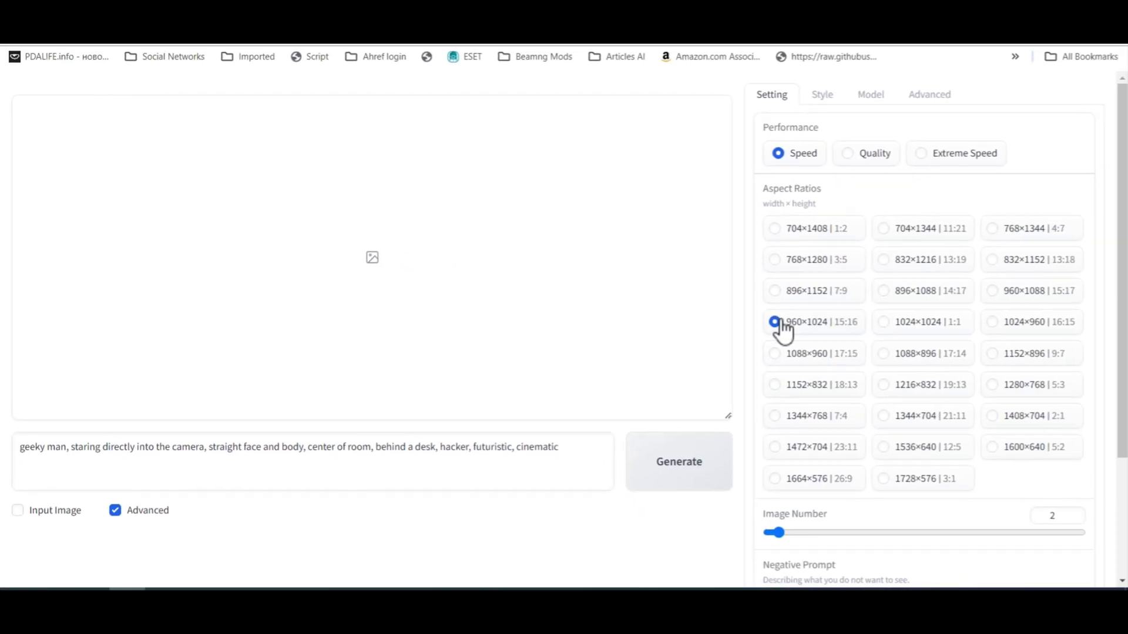
{"action": "left_click", "coordinate": [775, 354]}
{"action": "left_click_drag", "start_coordinate": [778, 533], "coordinate": [819, 533]}
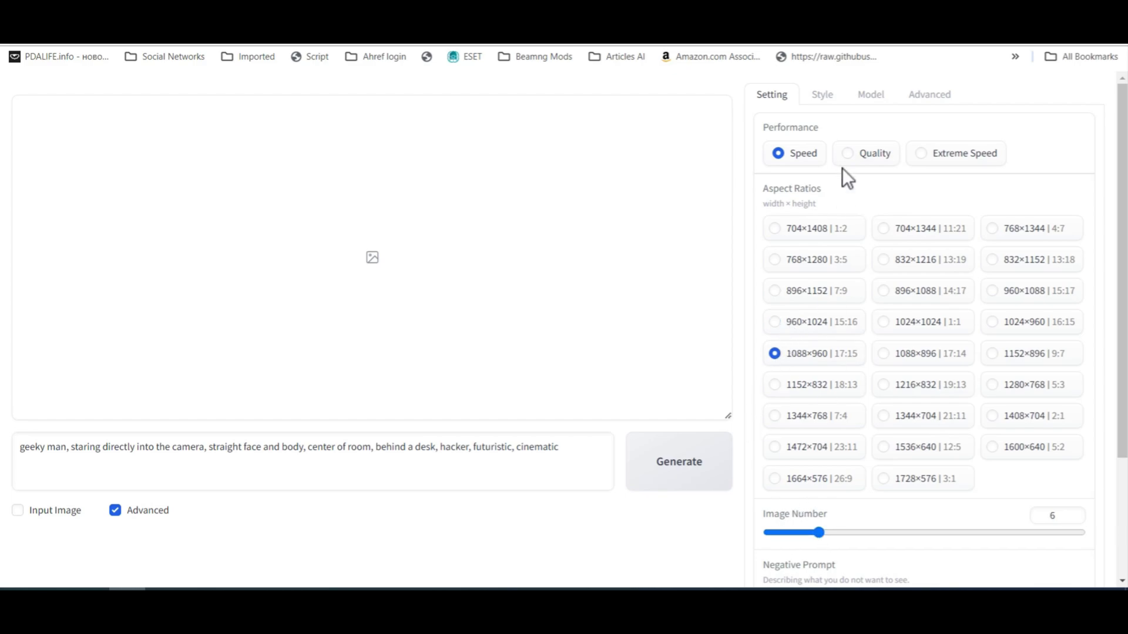
- Generate the hacker-at-desk images and dismiss a generated image's context menu
{"action": "left_click", "coordinate": [693, 469]}
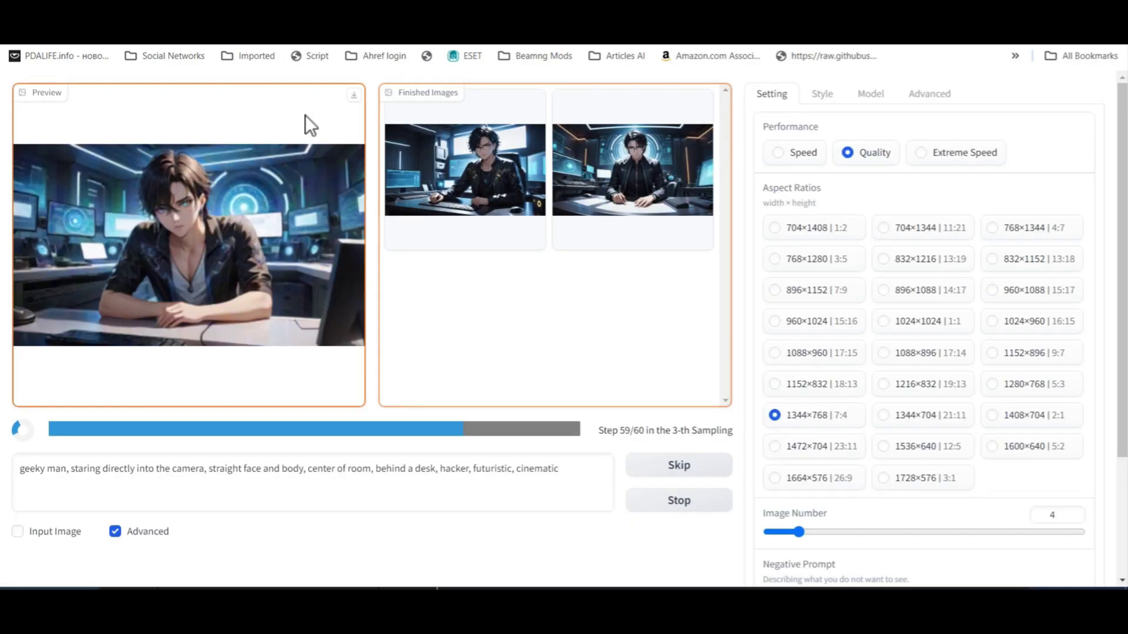
{"action": "right_click", "coordinate": [462, 185]}
{"action": "left_click", "coordinate": [446, 315]}
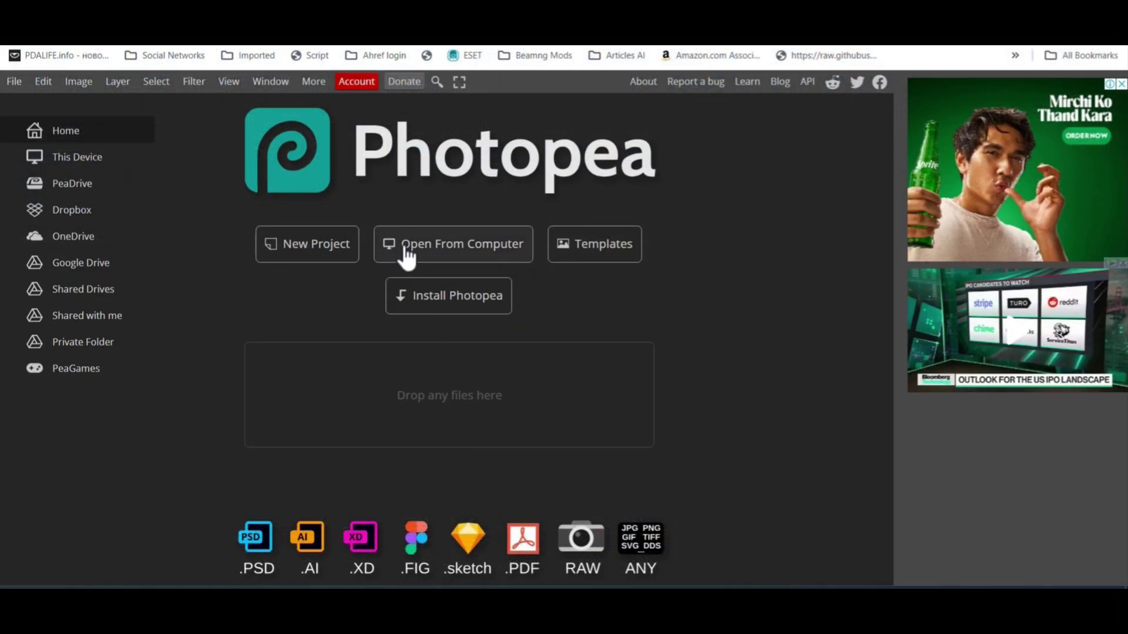
- Open the generated hacker image in Photopea and zoom in on the face
{"action": "left_click", "coordinate": [405, 248]}
{"action": "double_click", "coordinate": [357, 230]}
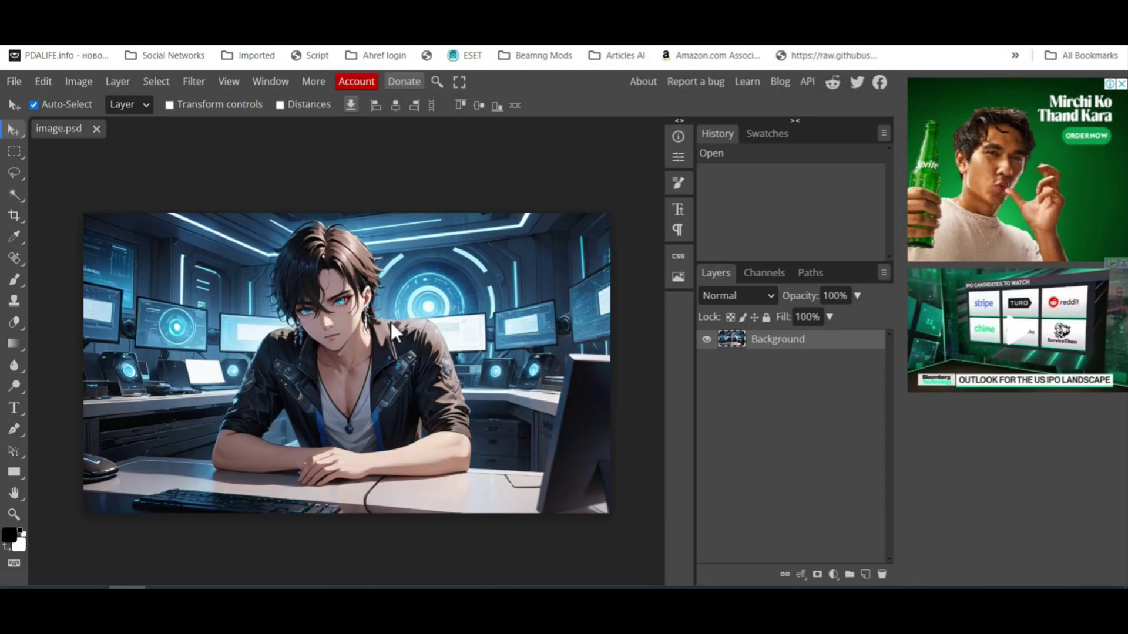
{"action": "scroll", "coordinate": [388, 331], "scroll_direction": "up", "scroll_amount": 1}
{"action": "scroll", "coordinate": [389, 331], "scroll_direction": "down", "scroll_amount": 2}
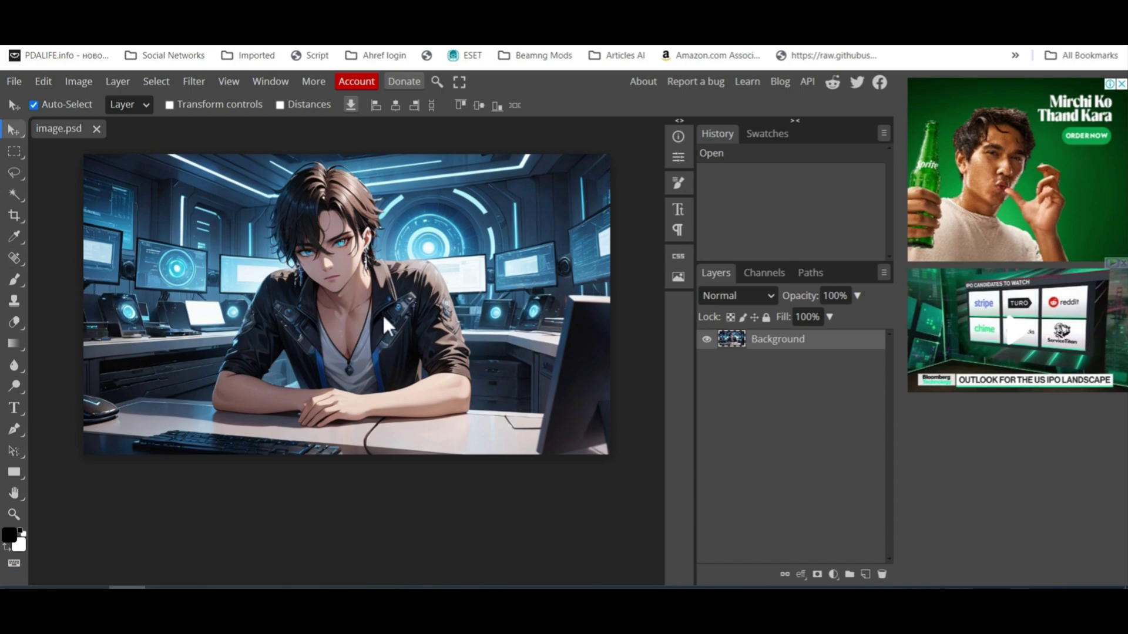
{"action": "scroll", "coordinate": [382, 314], "scroll_direction": "up", "scroll_amount": 5}
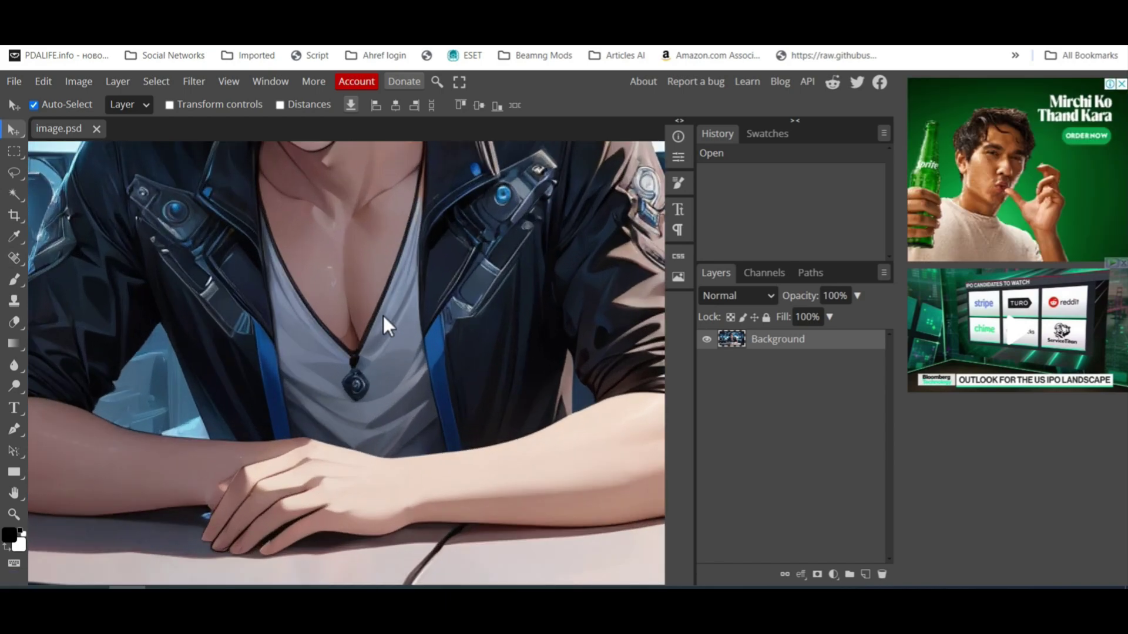
{"action": "scroll", "coordinate": [383, 315], "scroll_direction": "up", "scroll_amount": 5}
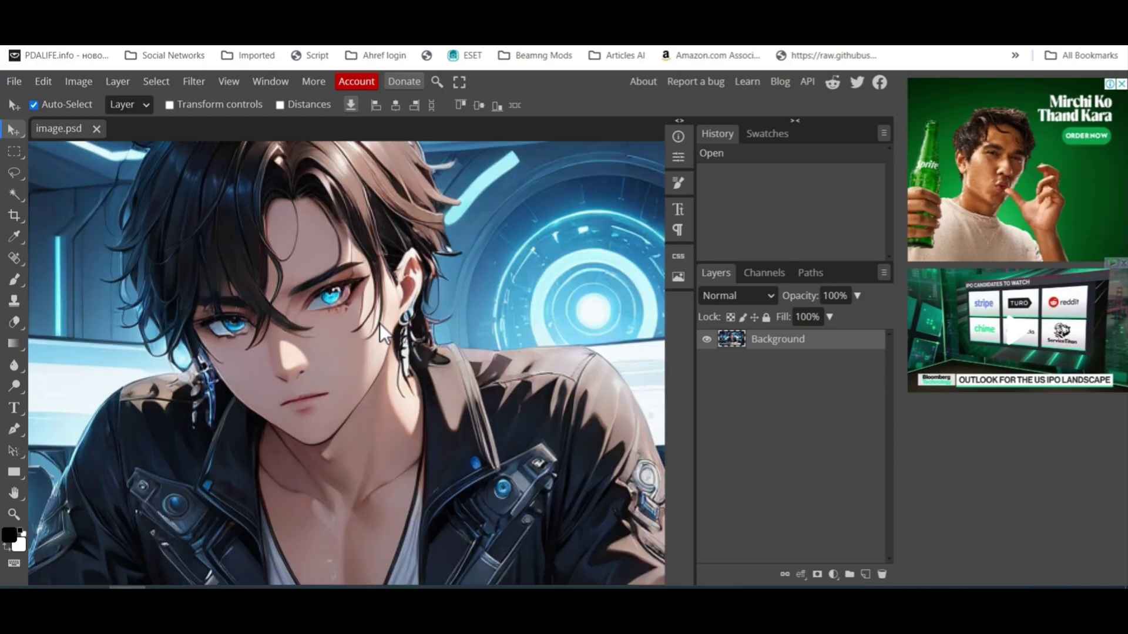
- Heal away the lips and a chin mark with the Spot Healing Brush
{"action": "left_click", "coordinate": [20, 257]}
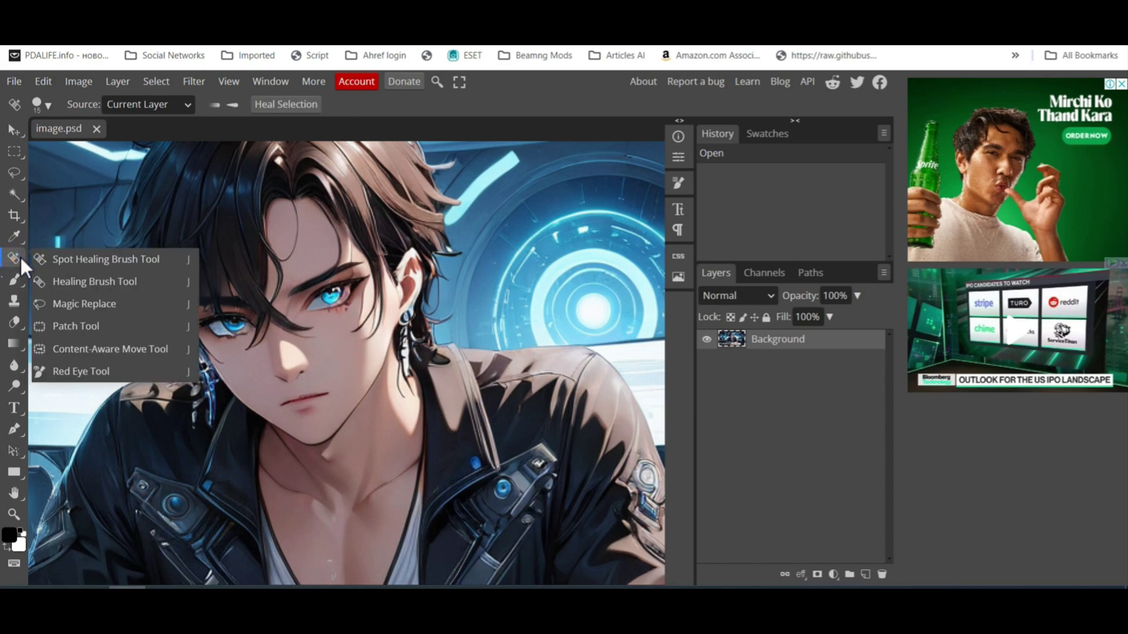
{"action": "left_click", "coordinate": [89, 260]}
{"action": "mouse_move", "coordinate": [305, 402]}
{"action": "left_mouse_down"}
{"action": "mouse_move", "coordinate": [323, 396]}
{"action": "mouse_move", "coordinate": [295, 407]}
{"action": "left_mouse_up"}
{"action": "left_click", "coordinate": [306, 412]}
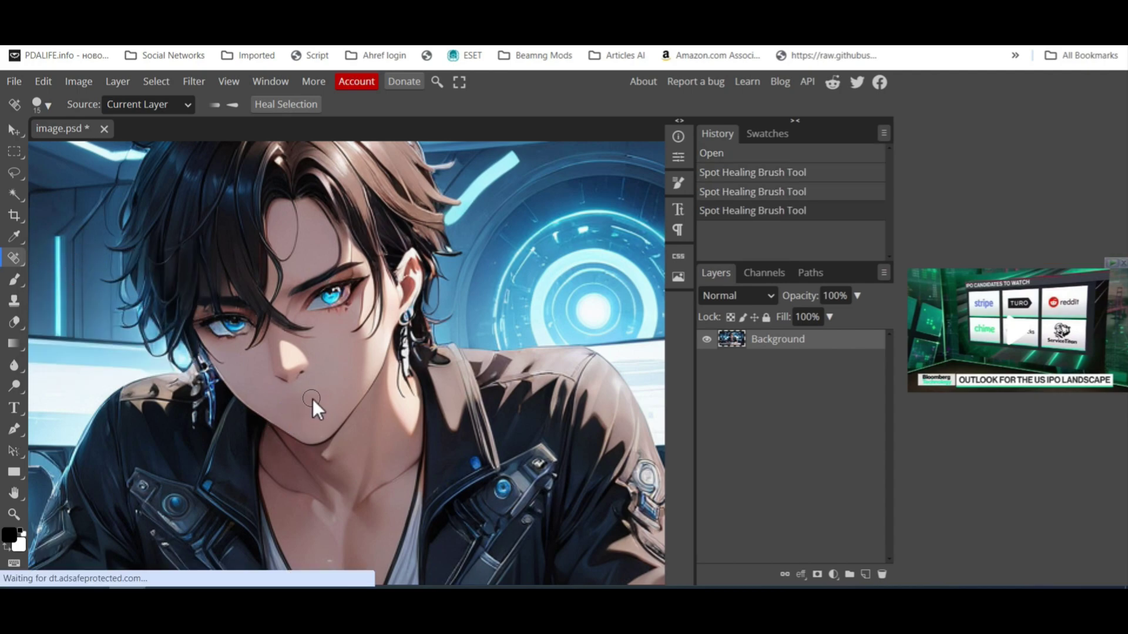
- Export the retouched hacker image as a 1344×768 PNG and save it
{"action": "left_click", "coordinate": [15, 84]}
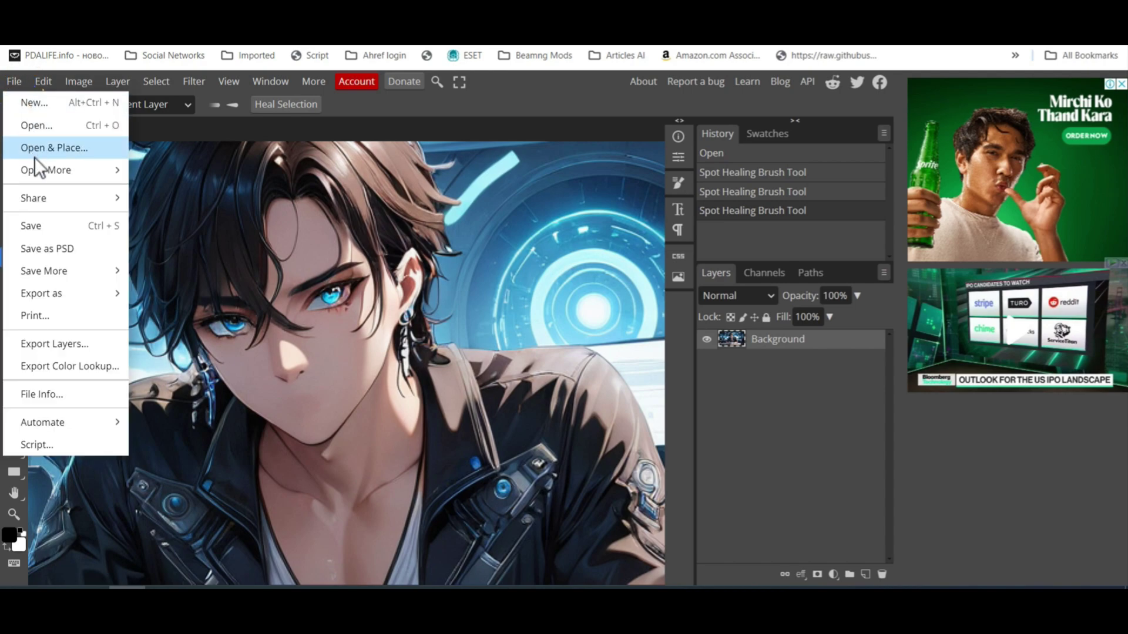
{"action": "mouse_move", "coordinate": [87, 291]}
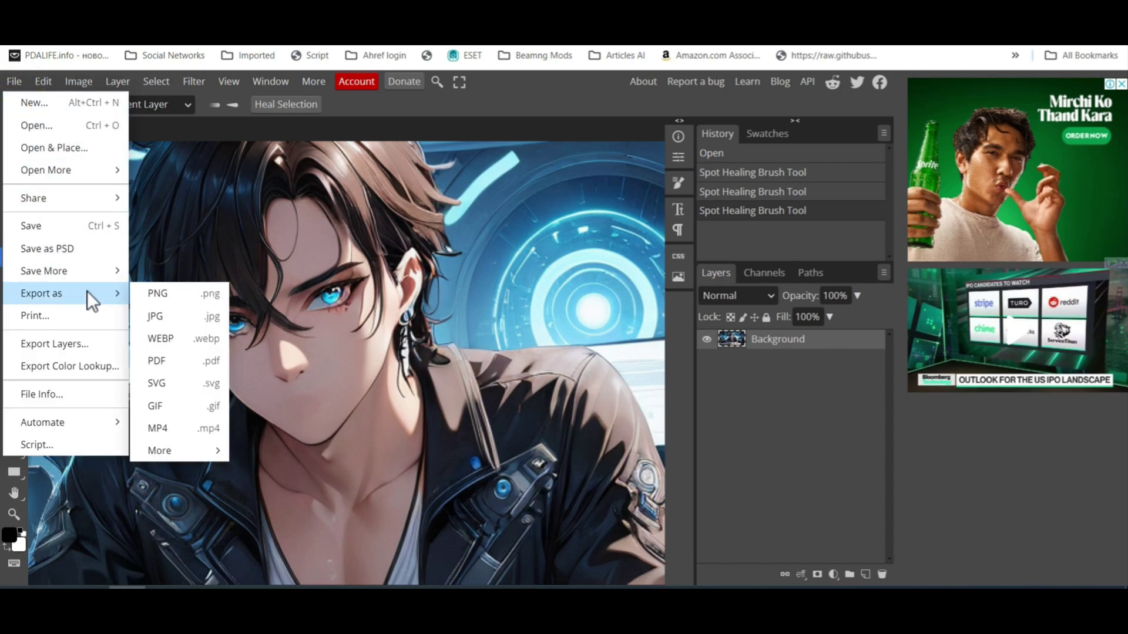
{"action": "left_click", "coordinate": [162, 293]}
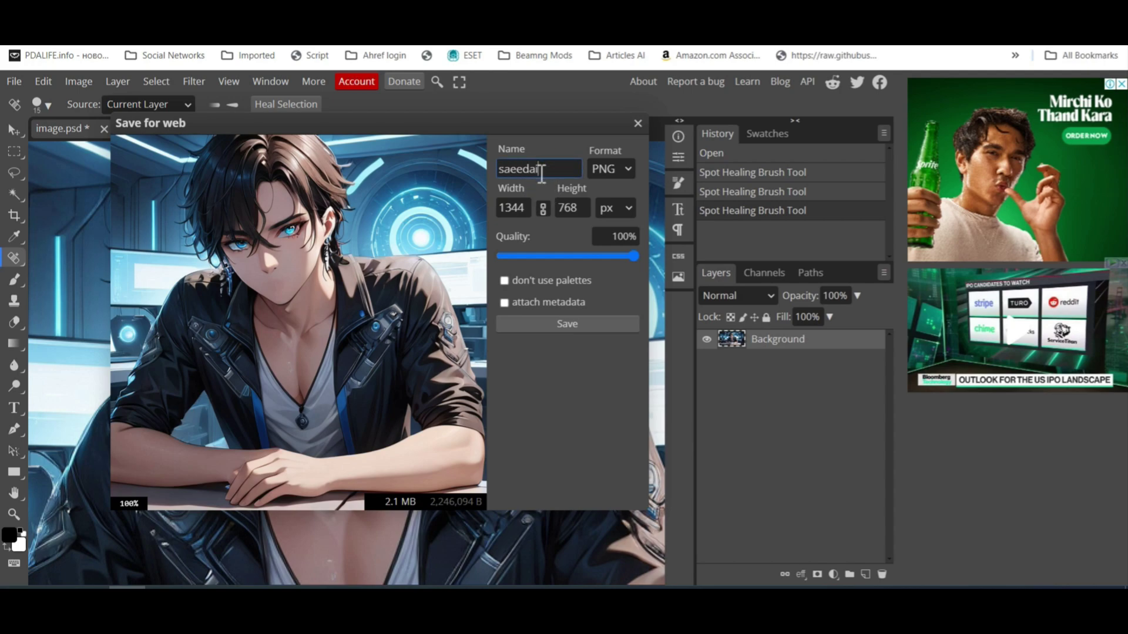
{"action": "left_click", "coordinate": [574, 323]}
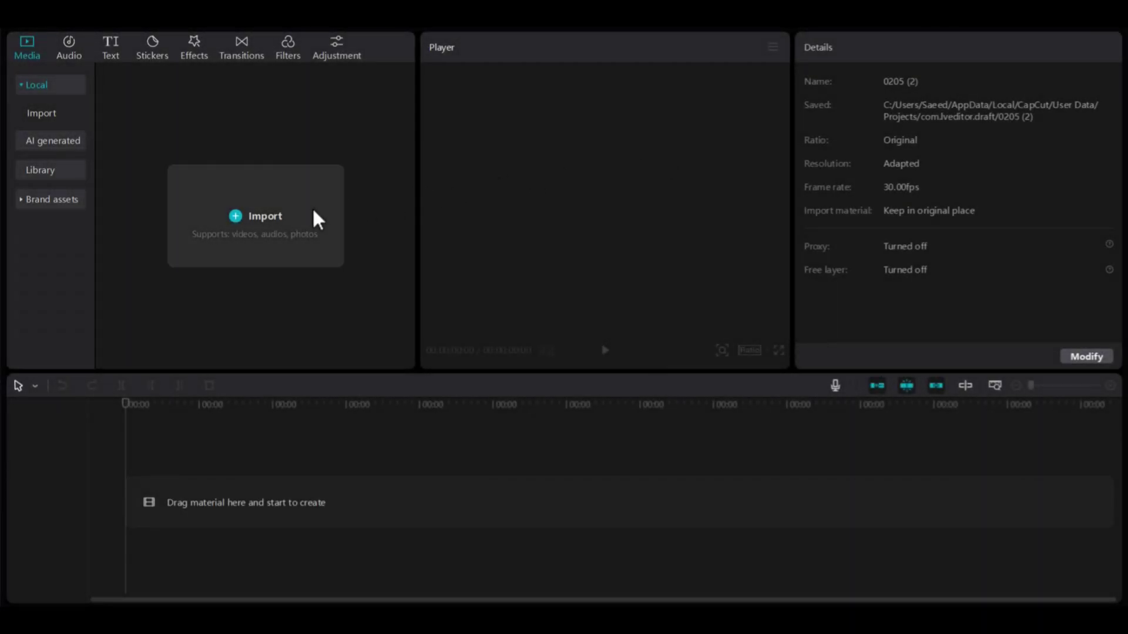
- Import saeedai.png and mouth-green-screen.mp4, layer the mouth clip above the image, move playhead to 1 s
{"action": "left_click", "coordinate": [313, 220]}
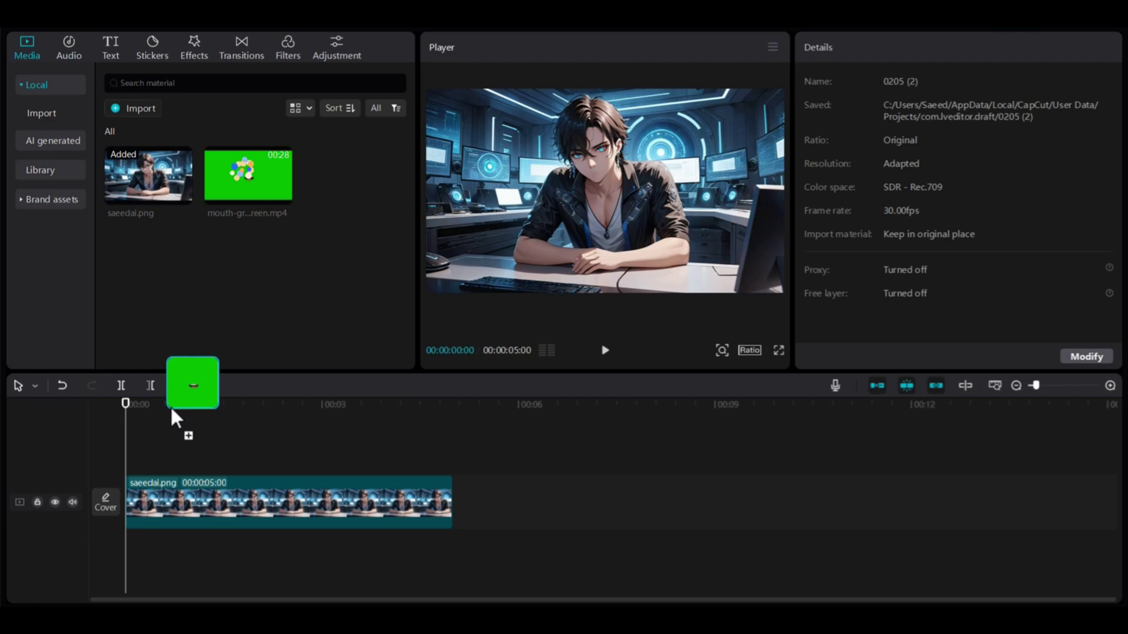
{"action": "left_click_drag", "start_coordinate": [170, 406], "coordinate": [122, 450]}
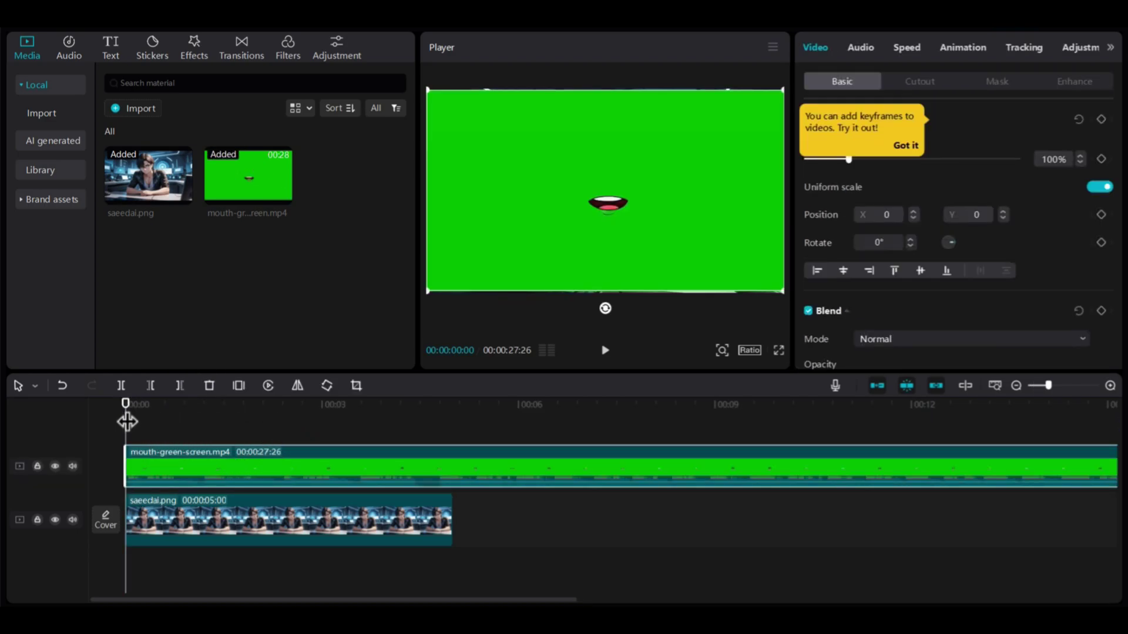
{"action": "left_click_drag", "start_coordinate": [127, 421], "coordinate": [204, 431]}
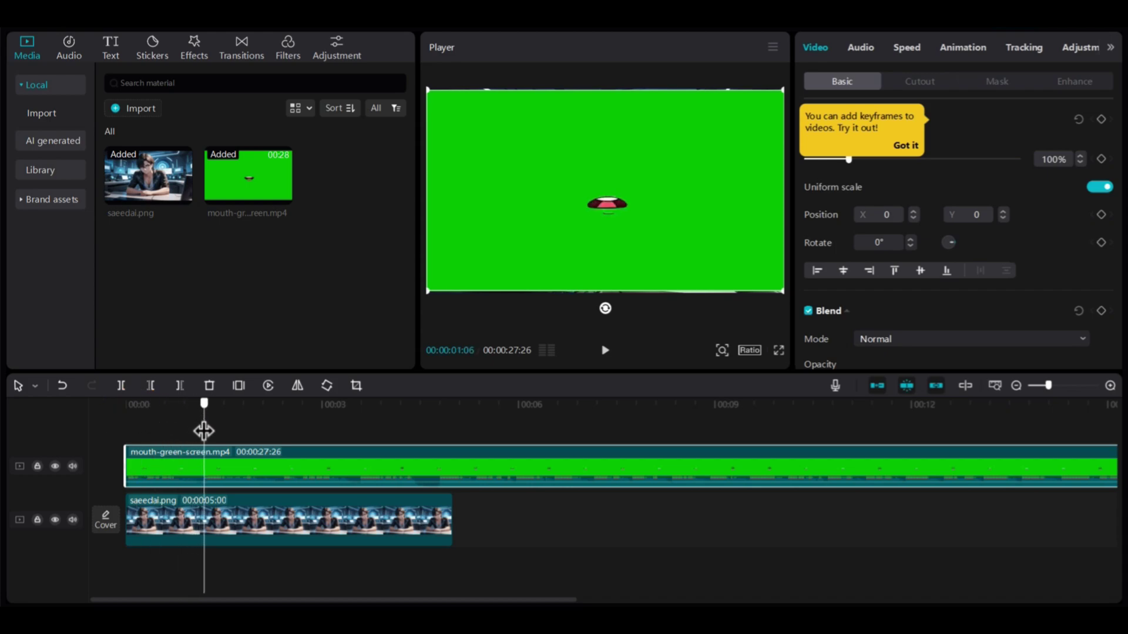
- Cut off the mouth clip's first second and move it to start at 00:00
{"action": "left_click", "coordinate": [121, 385]}
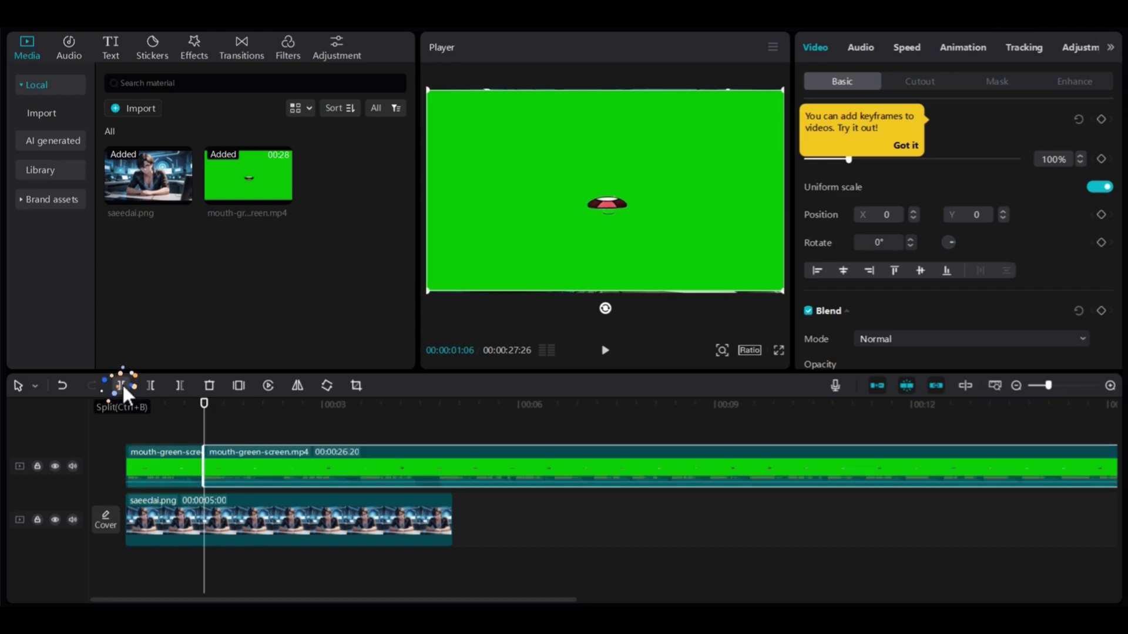
{"action": "left_click", "coordinate": [210, 385]}
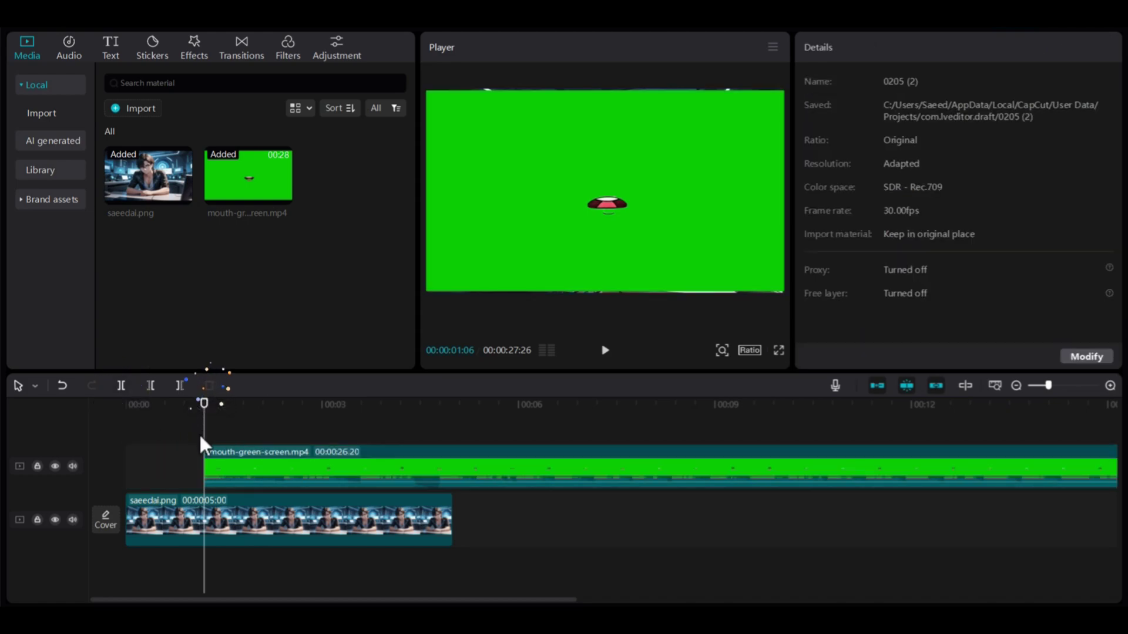
{"action": "left_click_drag", "start_coordinate": [227, 462], "coordinate": [153, 464]}
- Trim the mouth clip to end at 5 seconds, matching the image, and mute its audio
{"action": "left_click_drag", "start_coordinate": [203, 418], "coordinate": [459, 442]}
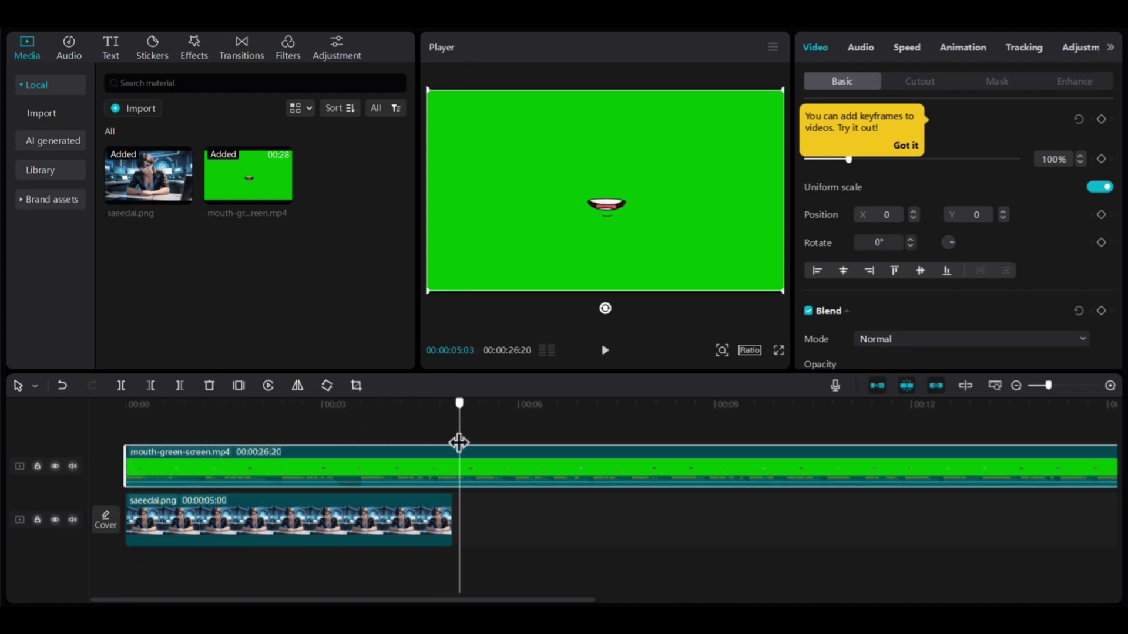
{"action": "left_click", "coordinate": [121, 385]}
{"action": "left_click", "coordinate": [209, 385]}
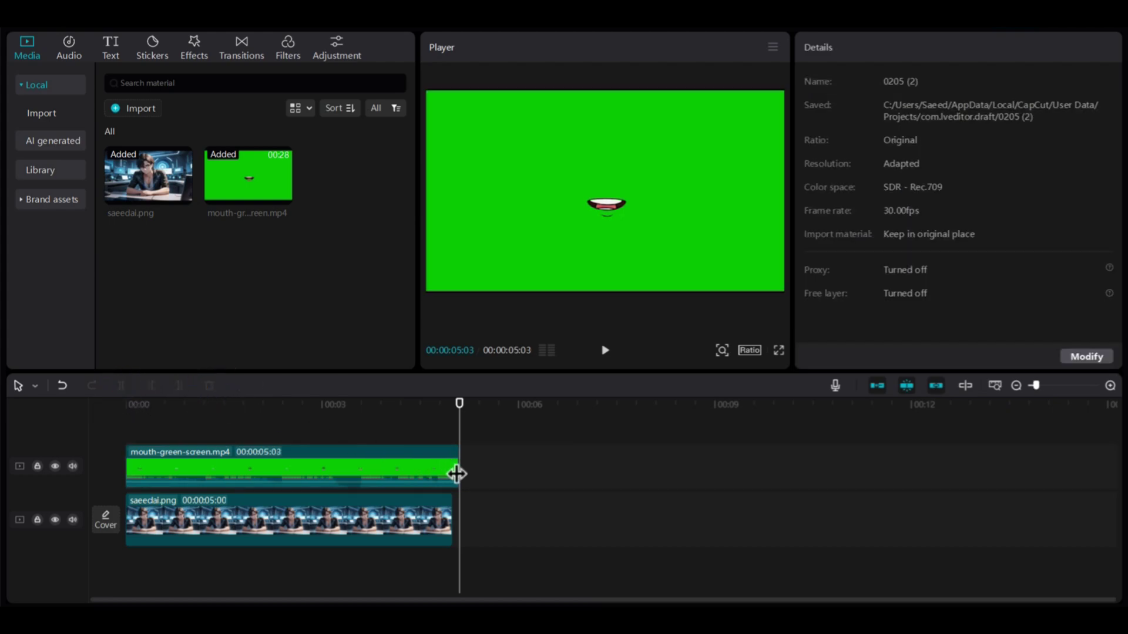
{"action": "left_click_drag", "start_coordinate": [457, 474], "coordinate": [452, 467]}
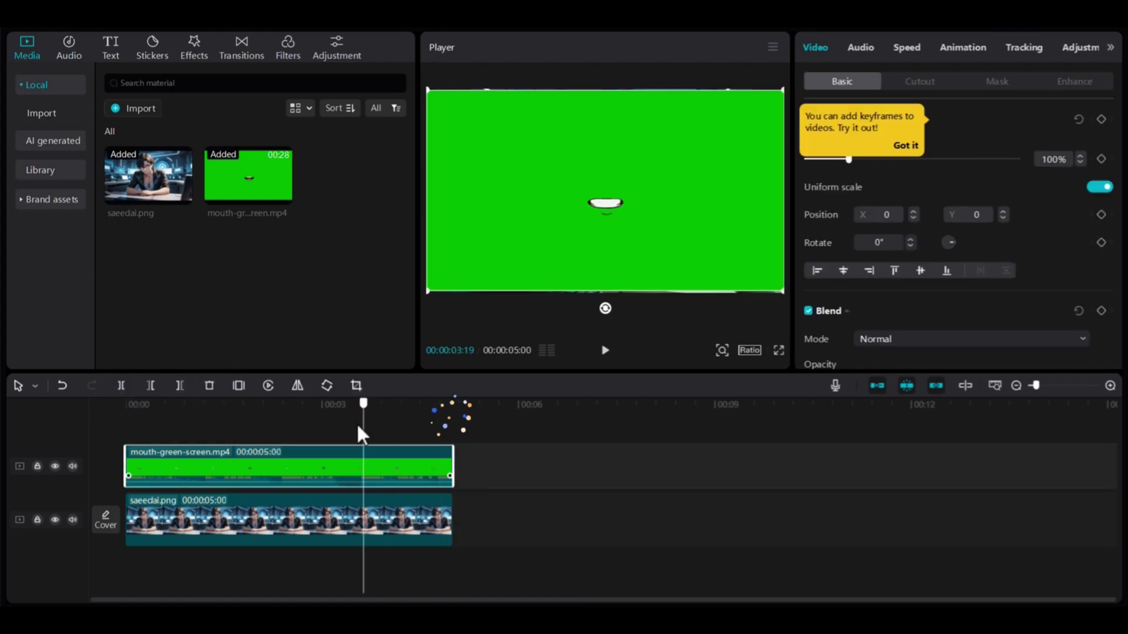
{"action": "left_click", "coordinate": [127, 440]}
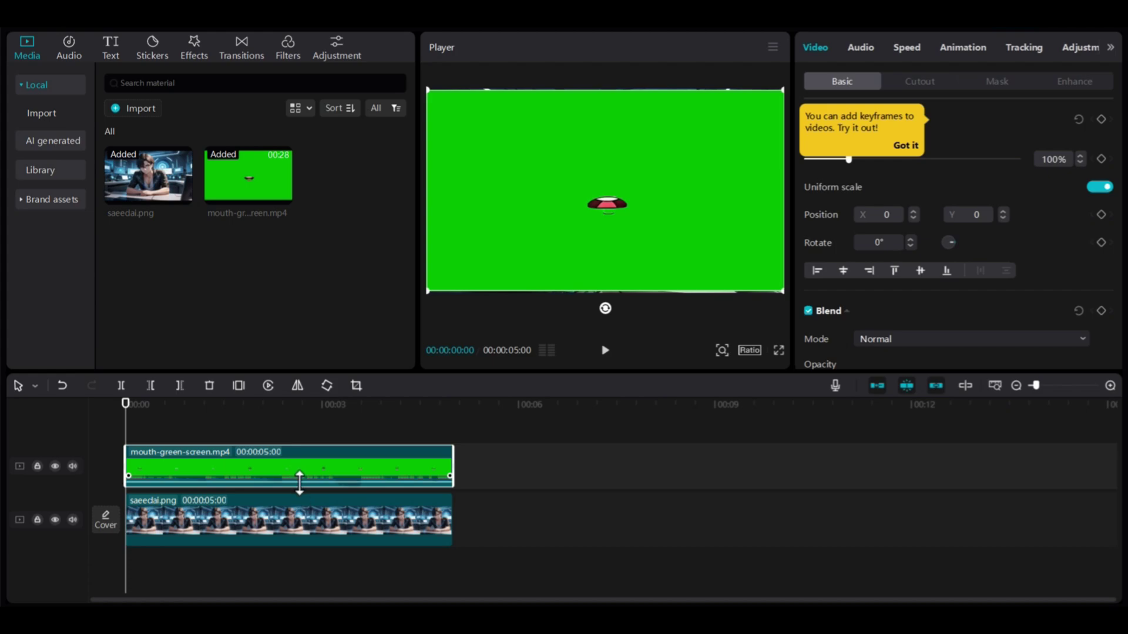
{"action": "left_click_drag", "start_coordinate": [301, 481], "coordinate": [306, 498]}
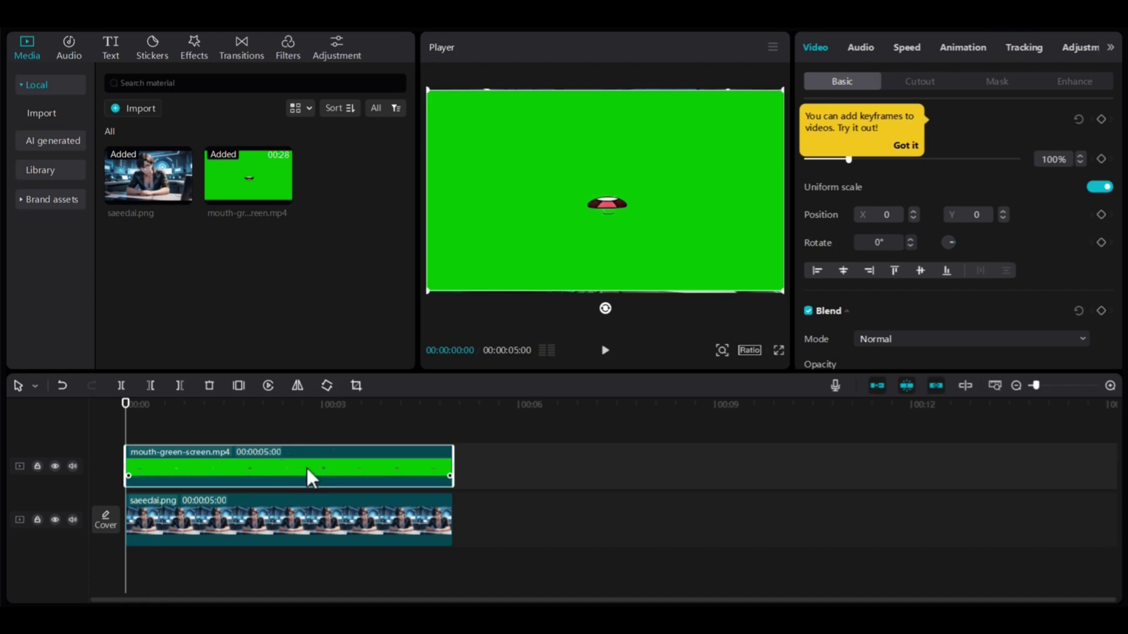
- Chroma-key the sampled green out of the mouth clip with Strength 84 and Shadow 62
{"action": "left_click", "coordinate": [933, 82]}
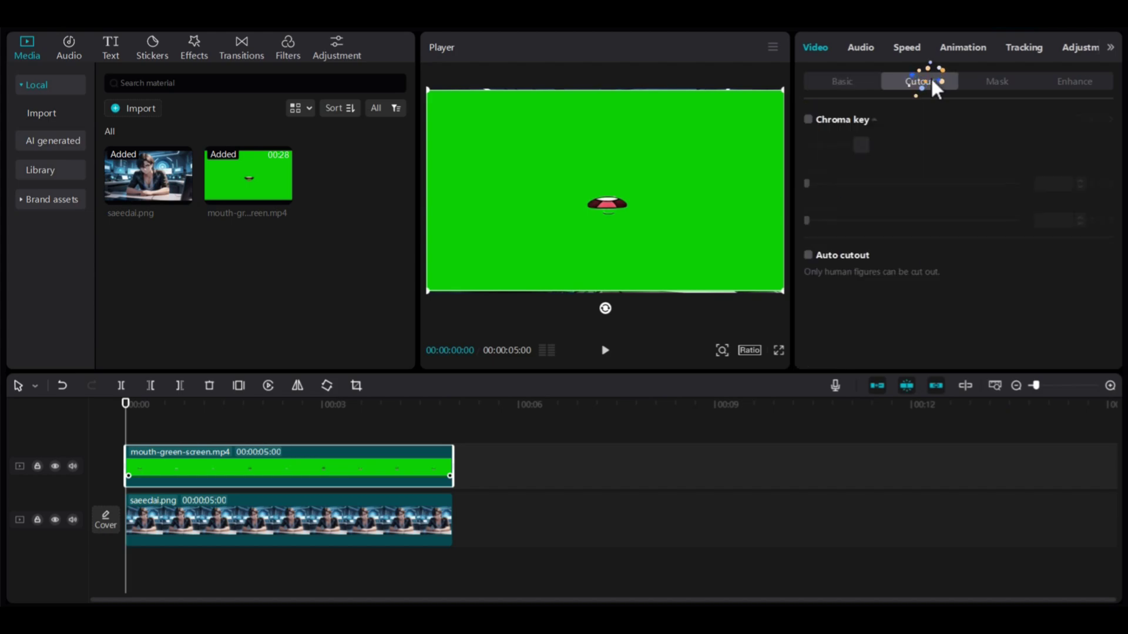
{"action": "left_click", "coordinate": [809, 121]}
{"action": "left_click", "coordinate": [860, 144]}
{"action": "left_click", "coordinate": [709, 176]}
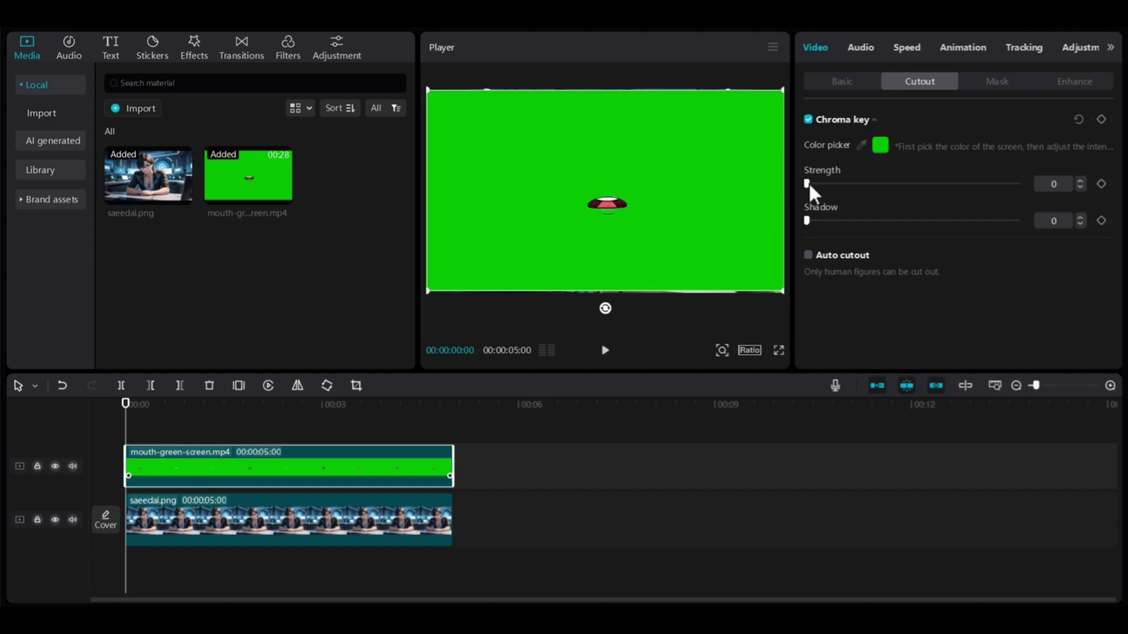
{"action": "left_click_drag", "start_coordinate": [808, 184], "coordinate": [980, 184]}
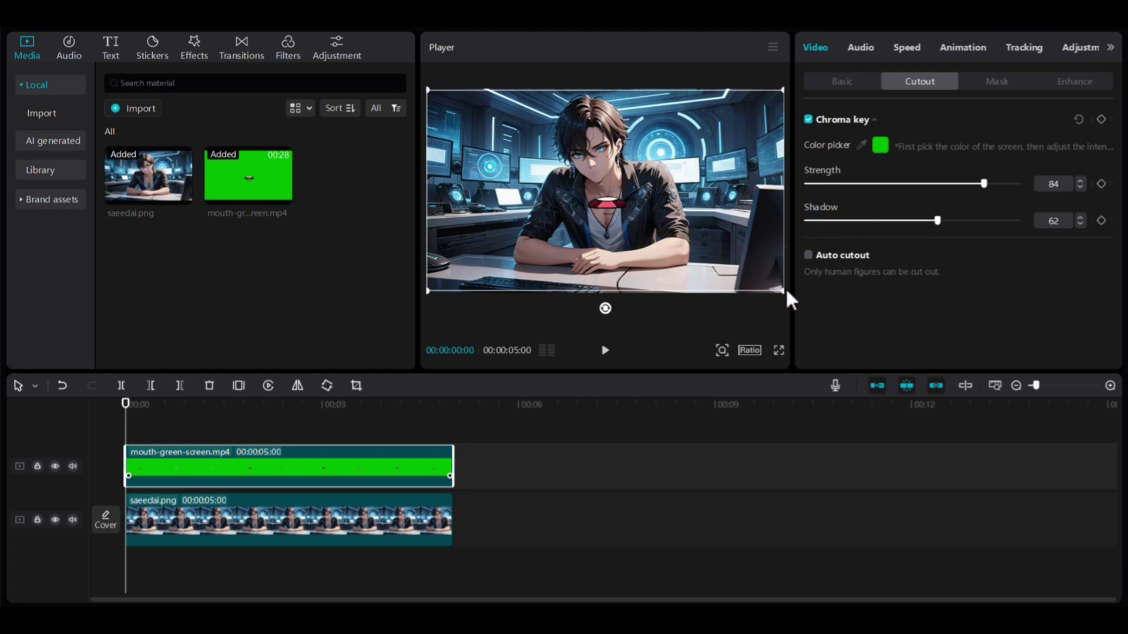
- Scale down, slightly rotate and position the keyed lips over the hacker's mouth
{"action": "left_click_drag", "start_coordinate": [785, 291], "coordinate": [604, 173]}
{"action": "left_click_drag", "start_coordinate": [596, 224], "coordinate": [611, 223]}
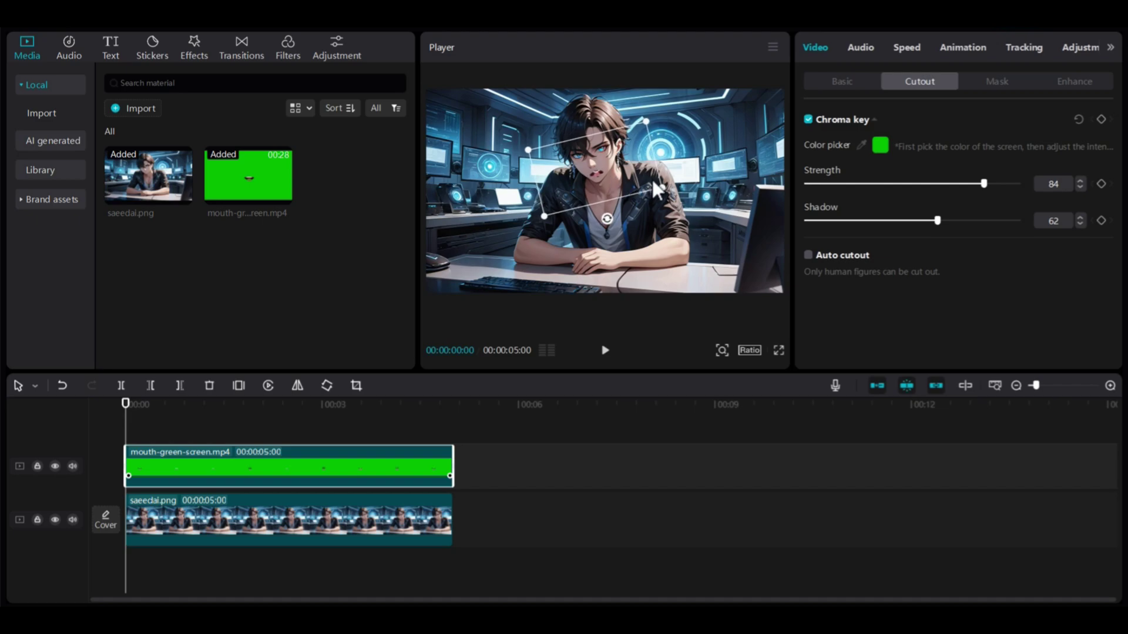
{"action": "left_click_drag", "start_coordinate": [661, 186], "coordinate": [618, 176]}
- Add By the Fireplace across all 5 seconds with Filters 5, Speed 3 and Stickers 21
{"action": "left_click", "coordinate": [605, 350]}
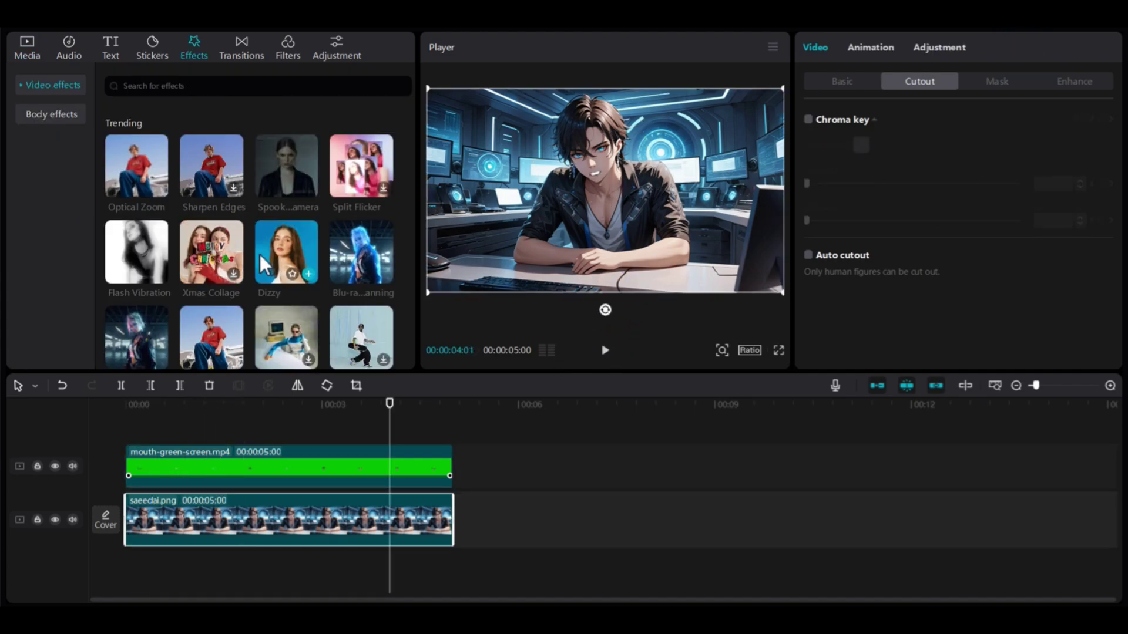
{"action": "scroll", "coordinate": [284, 309], "scroll_direction": "down", "scroll_amount": 3}
{"action": "scroll", "coordinate": [284, 308], "scroll_direction": "down", "scroll_amount": 10}
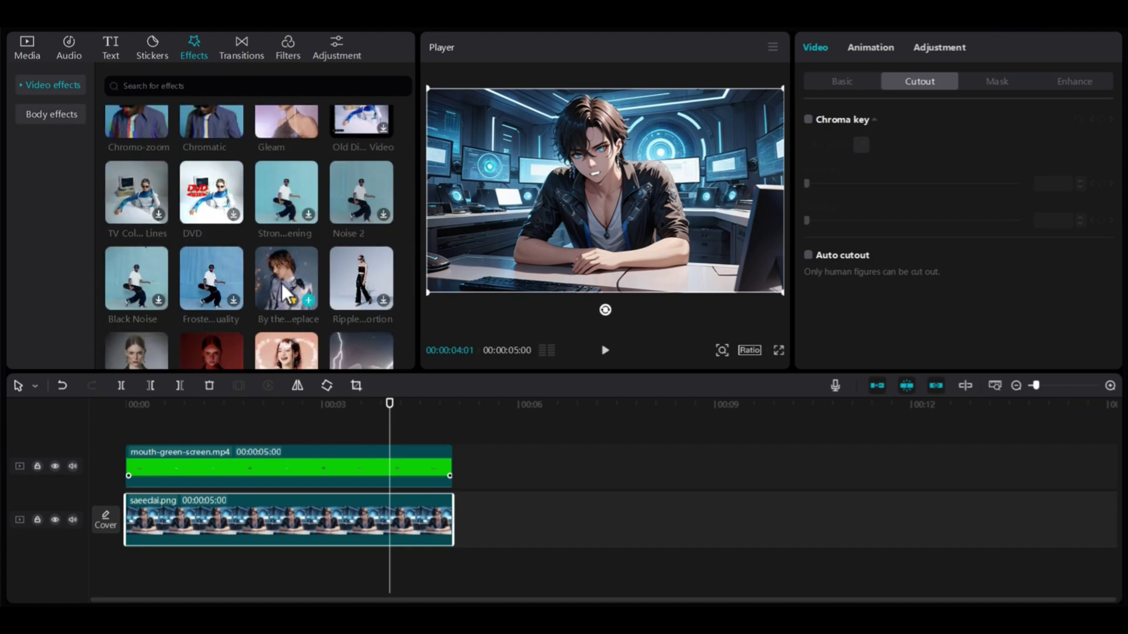
{"action": "left_click_drag", "start_coordinate": [281, 284], "coordinate": [122, 431]}
{"action": "left_click_drag", "start_coordinate": [315, 453], "coordinate": [453, 453]}
{"action": "left_click", "coordinate": [853, 215]}
{"action": "left_click", "coordinate": [816, 147]}
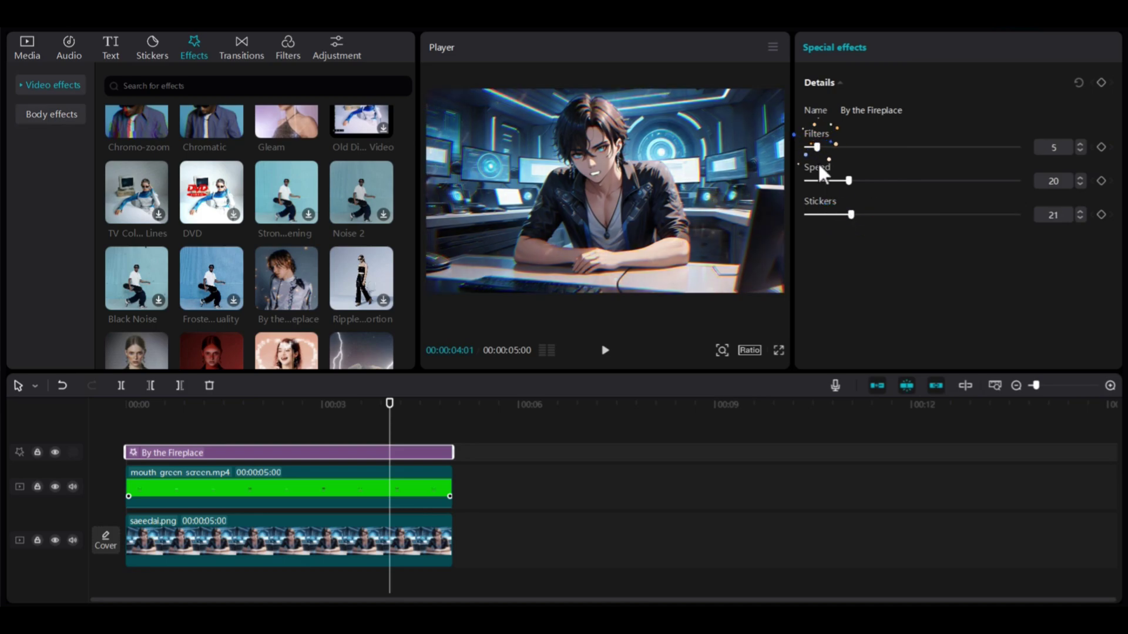
{"action": "left_click", "coordinate": [813, 180]}
{"action": "key", "text": "Home"}
{"action": "left_click", "coordinate": [605, 350]}
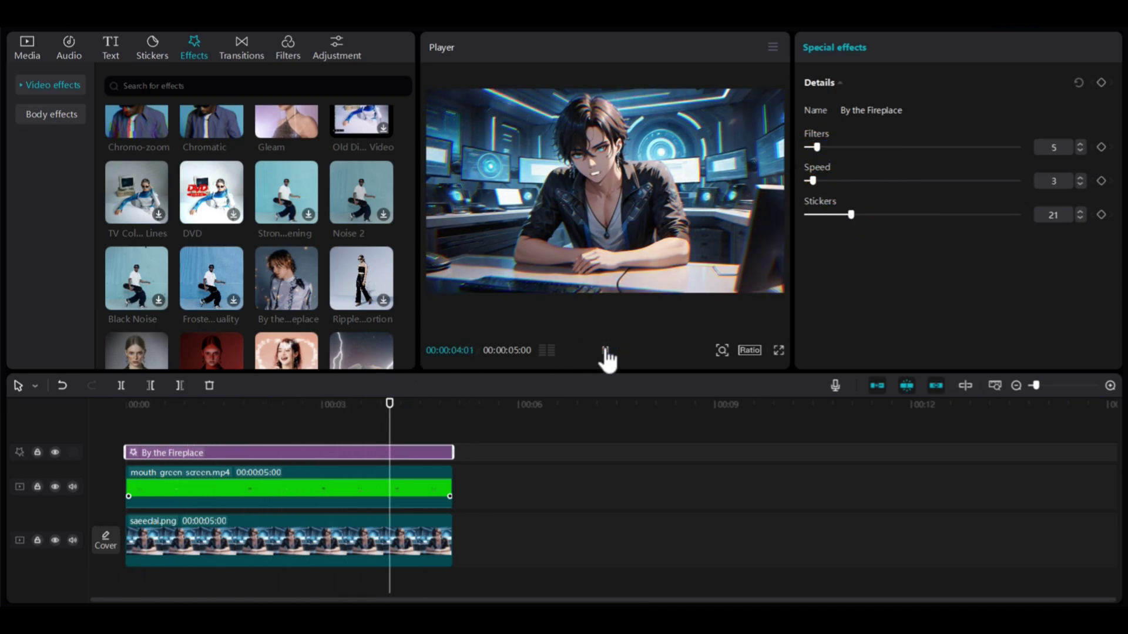
- Add the Edge Glow effect to the timeline and preview it from the start
{"action": "scroll", "coordinate": [241, 256], "scroll_direction": "down", "scroll_amount": 3}
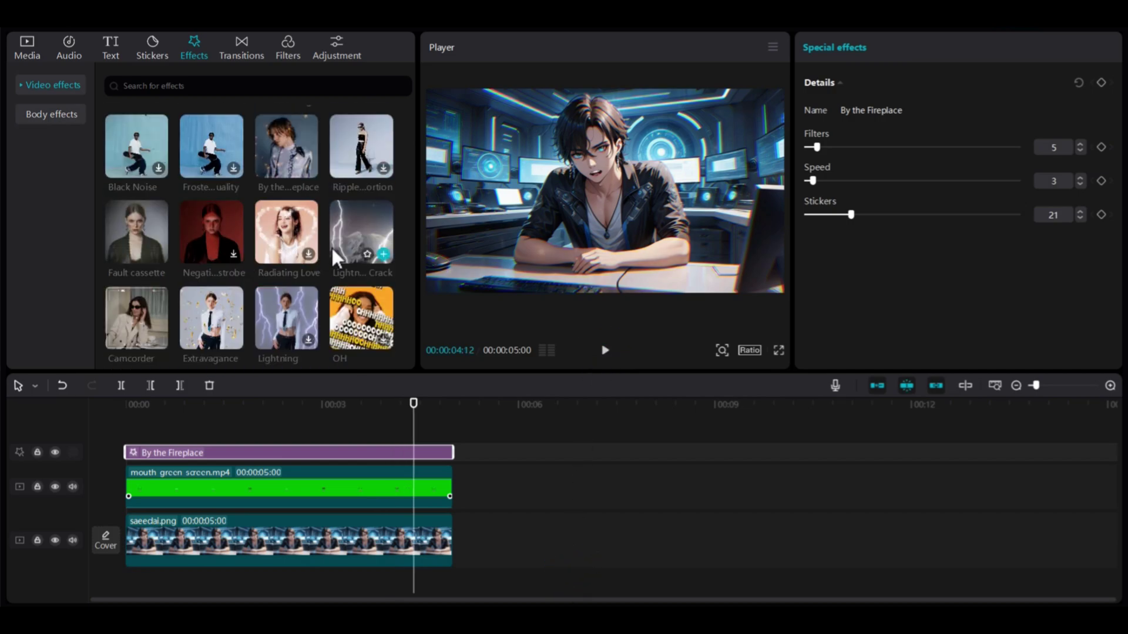
{"action": "scroll", "coordinate": [195, 252], "scroll_direction": "down", "scroll_amount": 10}
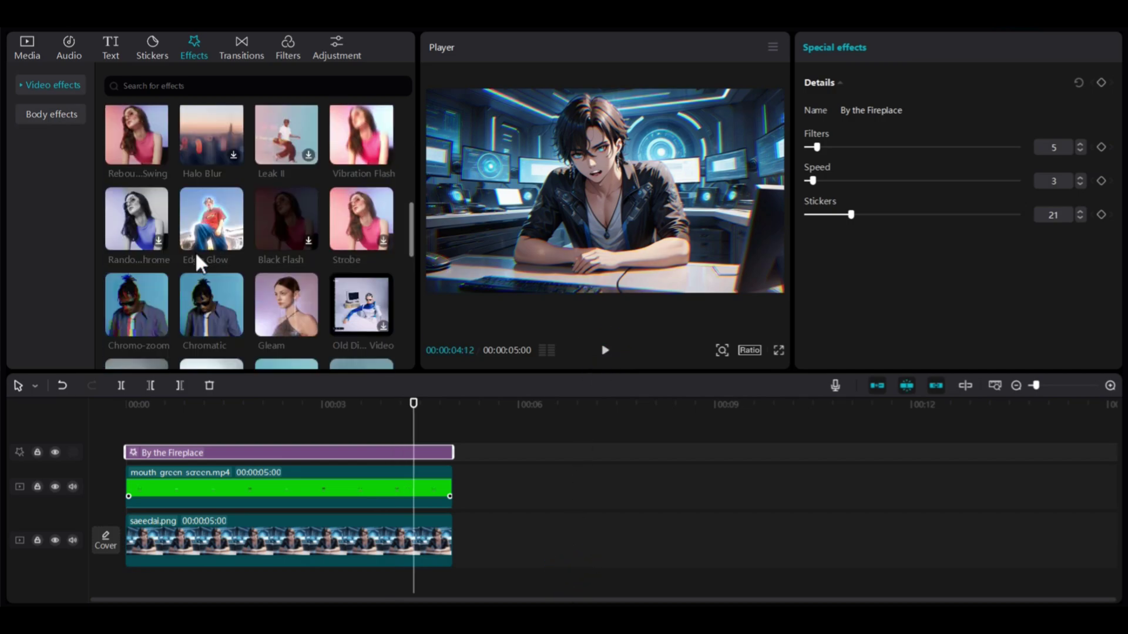
{"action": "left_click_drag", "start_coordinate": [196, 253], "coordinate": [136, 451]}
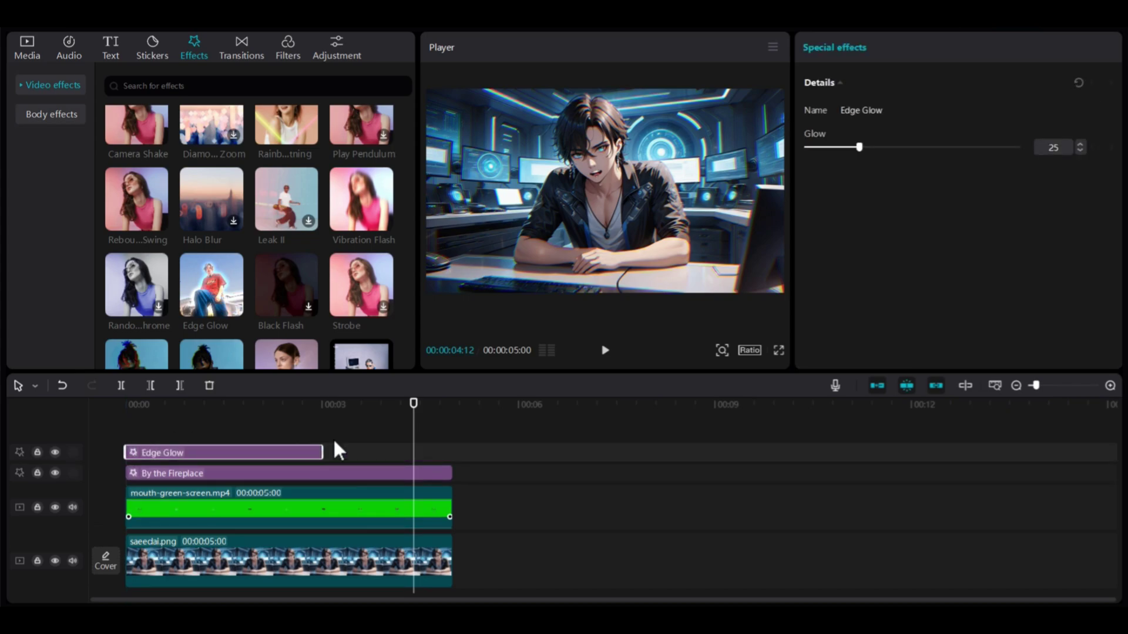
{"action": "left_click_drag", "start_coordinate": [410, 416], "coordinate": [126, 405]}
{"action": "left_click", "coordinate": [604, 350]}
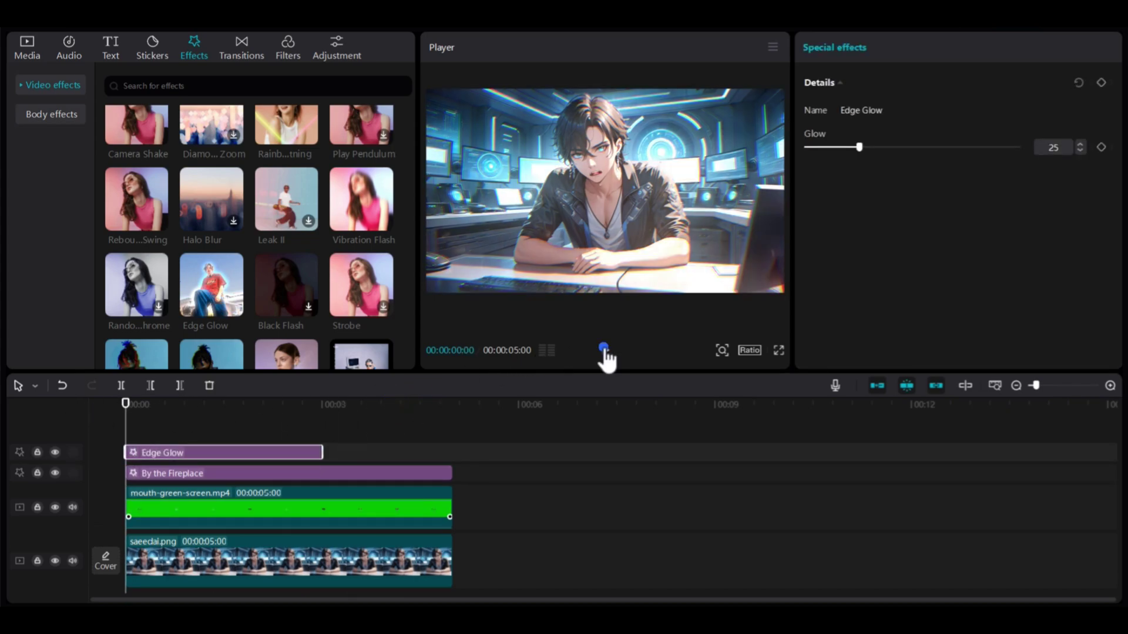
- Split Edge Glow at the chosen point and move its later piece further along
{"action": "left_click", "coordinate": [388, 429]}
{"action": "left_click", "coordinate": [121, 385]}
{"action": "left_click", "coordinate": [287, 453]}
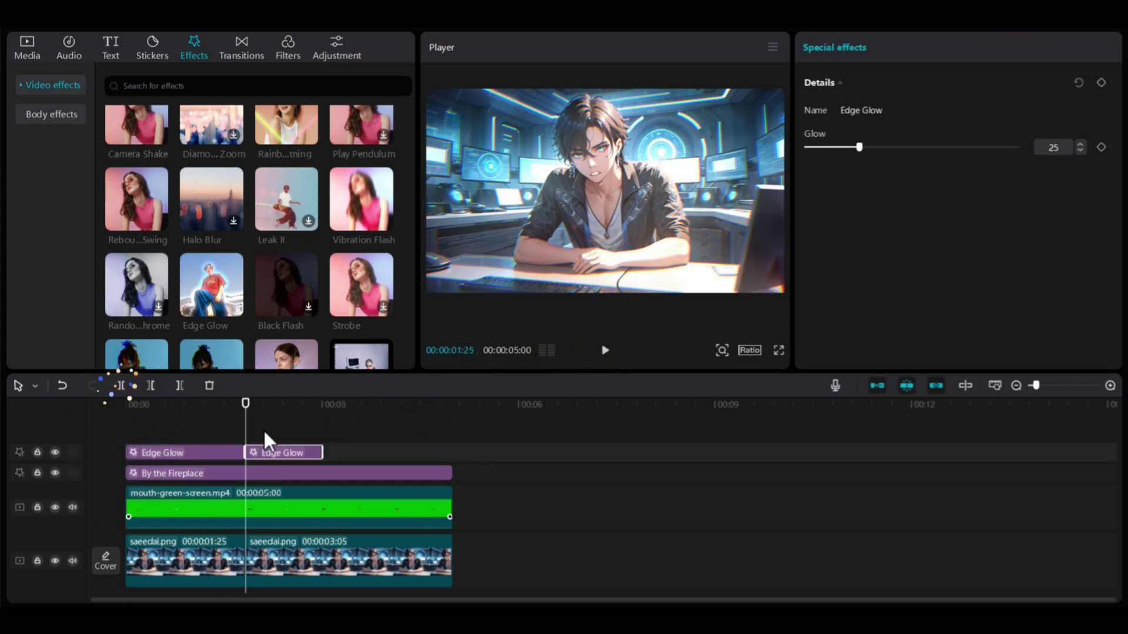
{"action": "left_click_drag", "start_coordinate": [276, 453], "coordinate": [407, 452]}
{"action": "scroll", "coordinate": [311, 207], "scroll_direction": "down", "scroll_amount": 2}
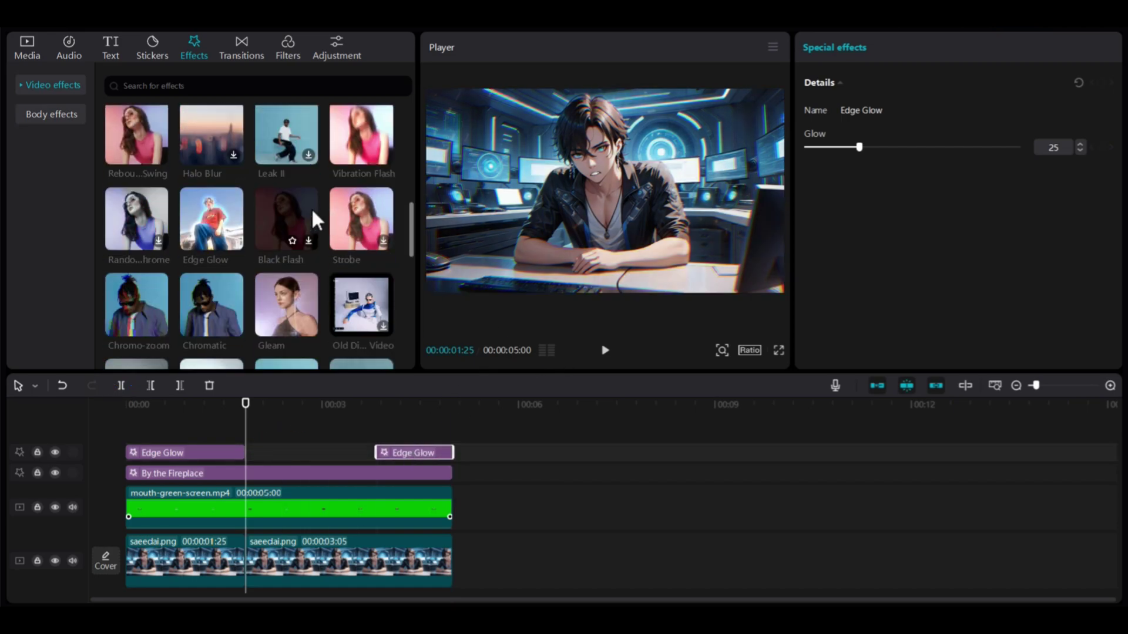
{"action": "scroll", "coordinate": [209, 235], "scroll_direction": "down", "scroll_amount": 5}
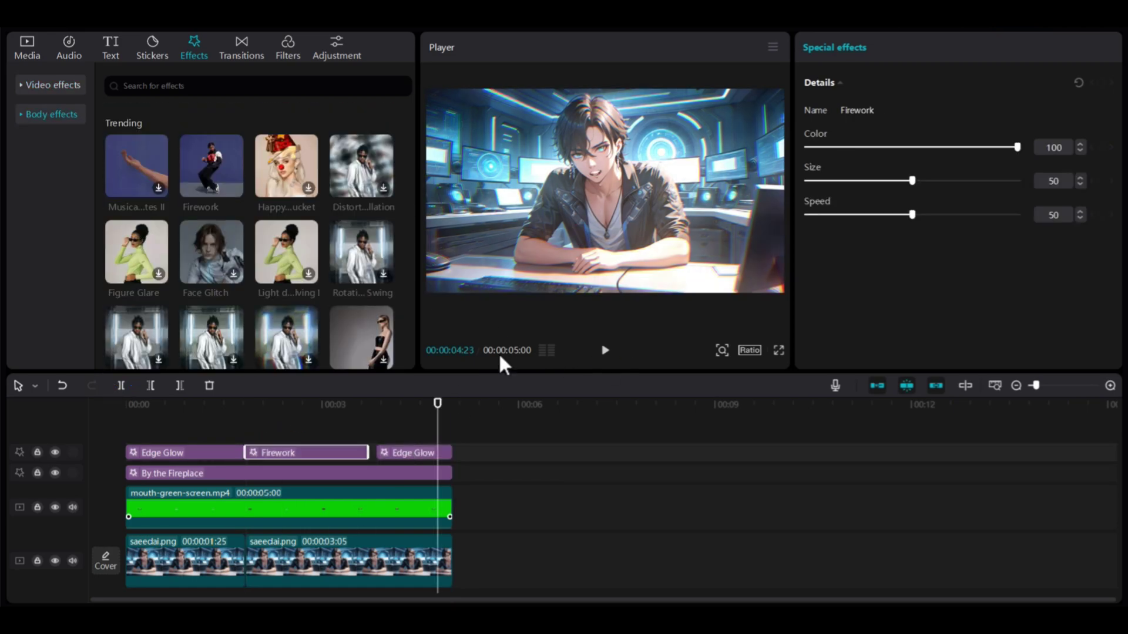
{"action": "scroll", "coordinate": [354, 431], "scroll_direction": "down", "scroll_amount": 1}
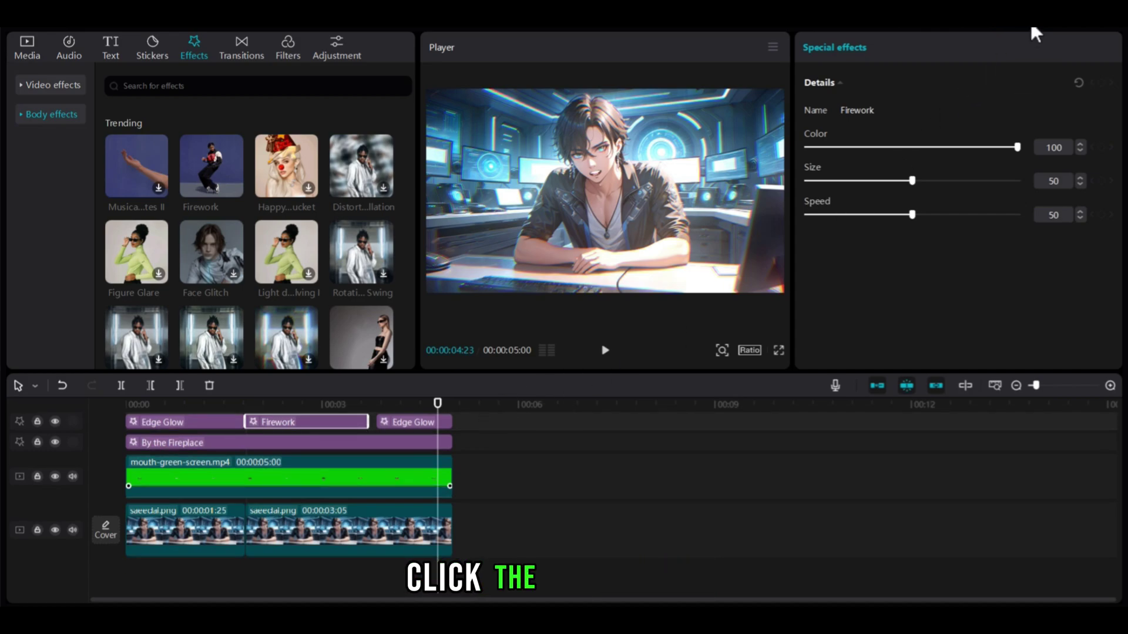
- Export the 5-second project as a 4K H.264 mp4
{"action": "left_click", "coordinate": [1035, 34]}
{"action": "left_click", "coordinate": [699, 534]}
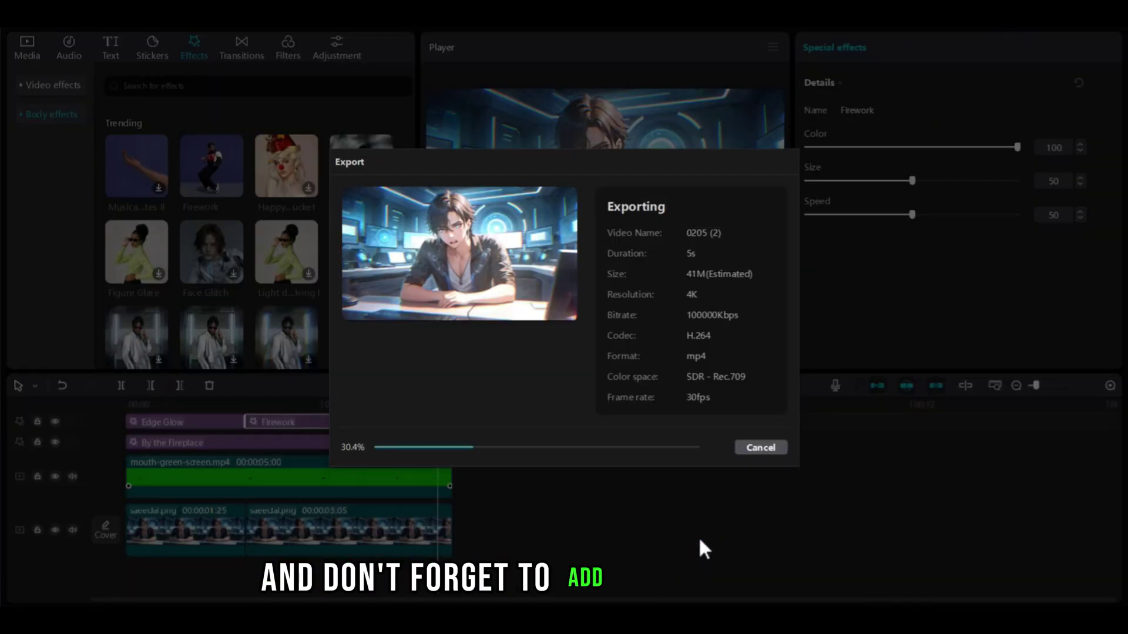